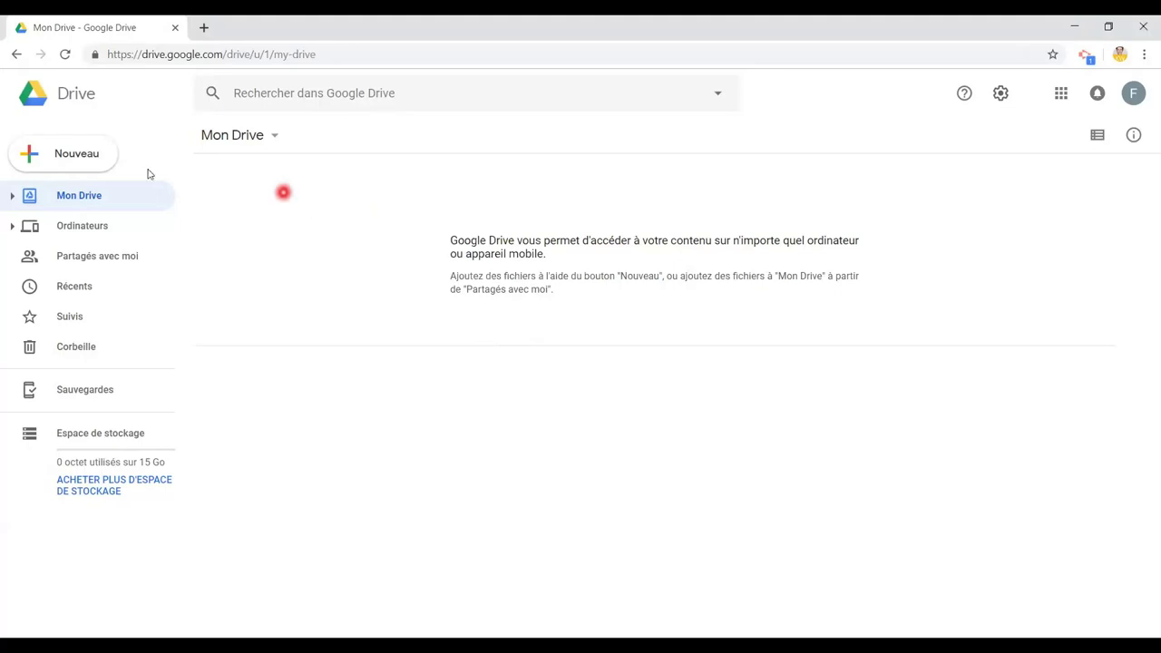
Step: Create a new folder named Projet in Mon Drive
click(99, 170)
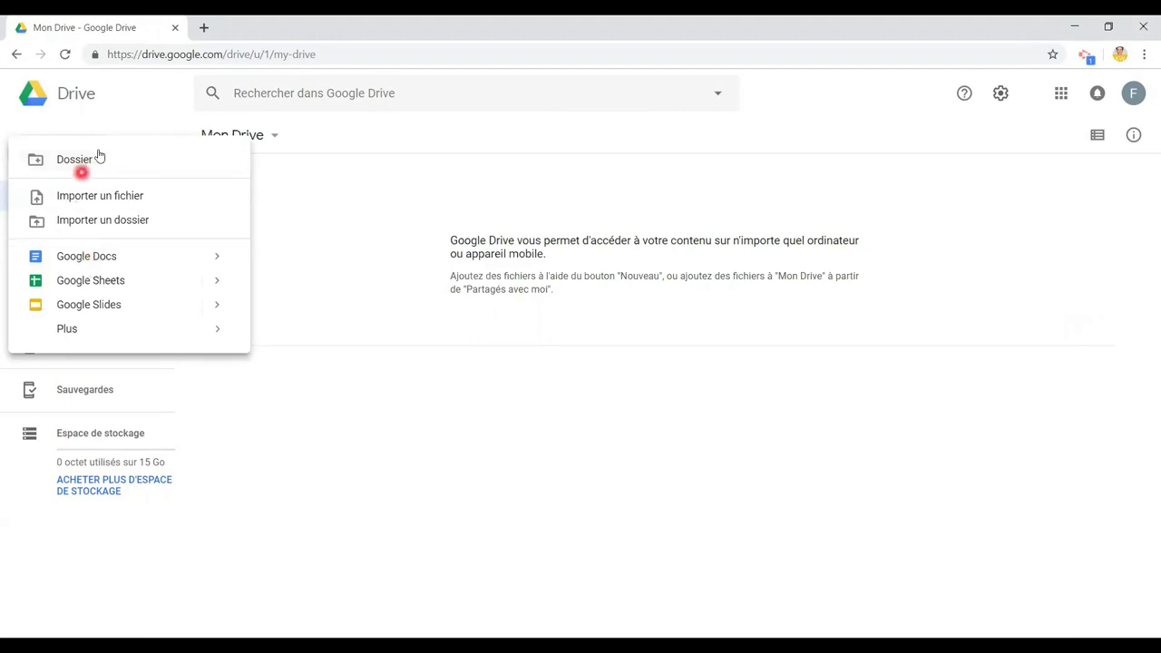
click(100, 160)
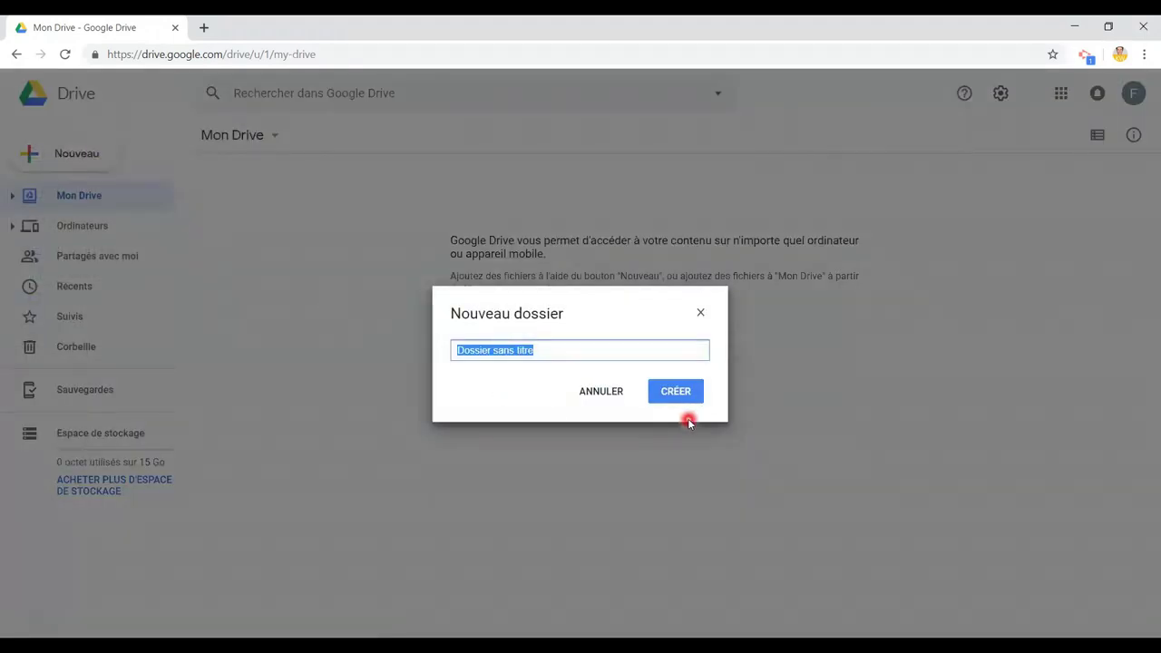
text(Projet)
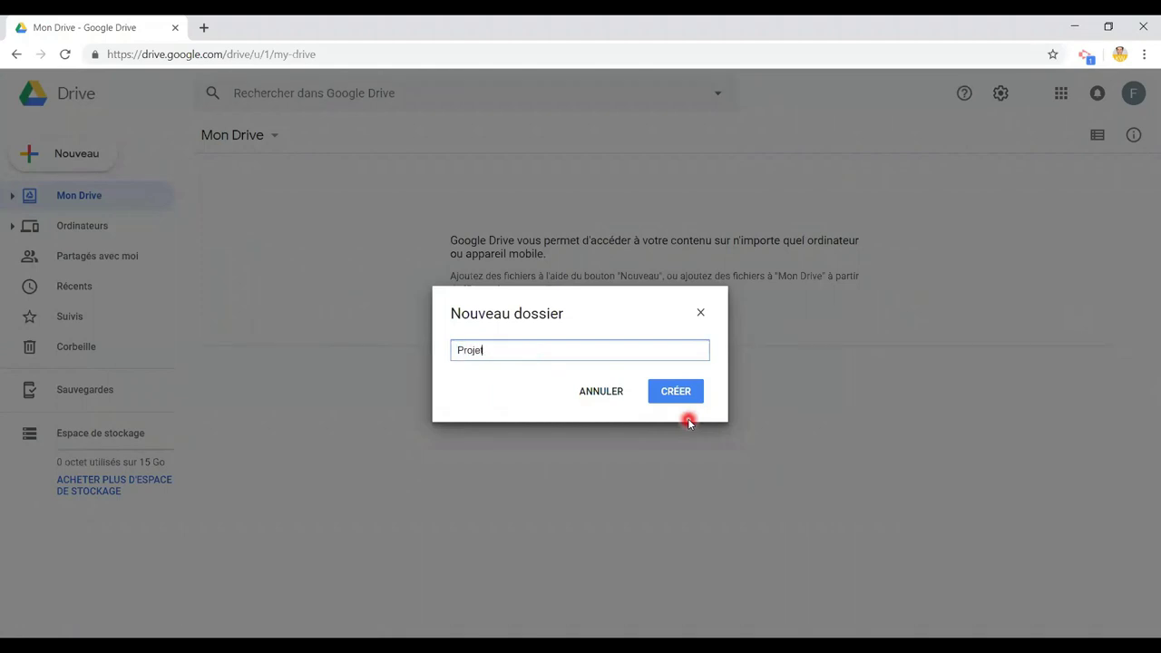
click(685, 404)
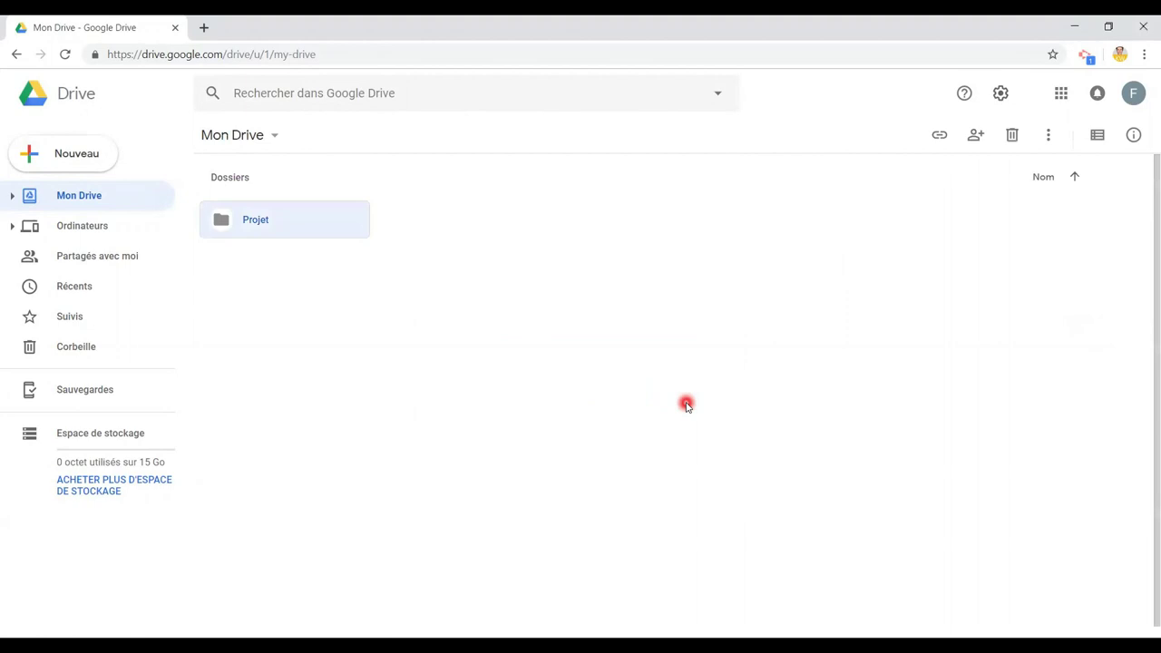
Step: Share the Projet folder with the collaborator's e-mail address, keeping edit rights and the notification, and reload the Drive page
right_click(322, 224)
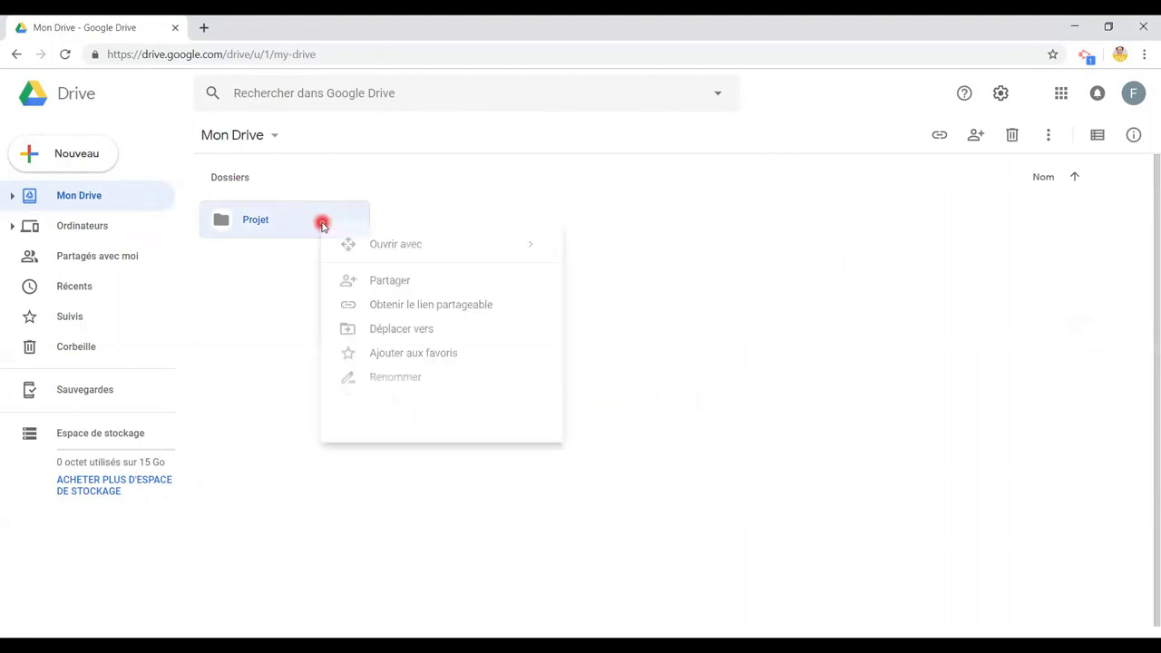
click(351, 287)
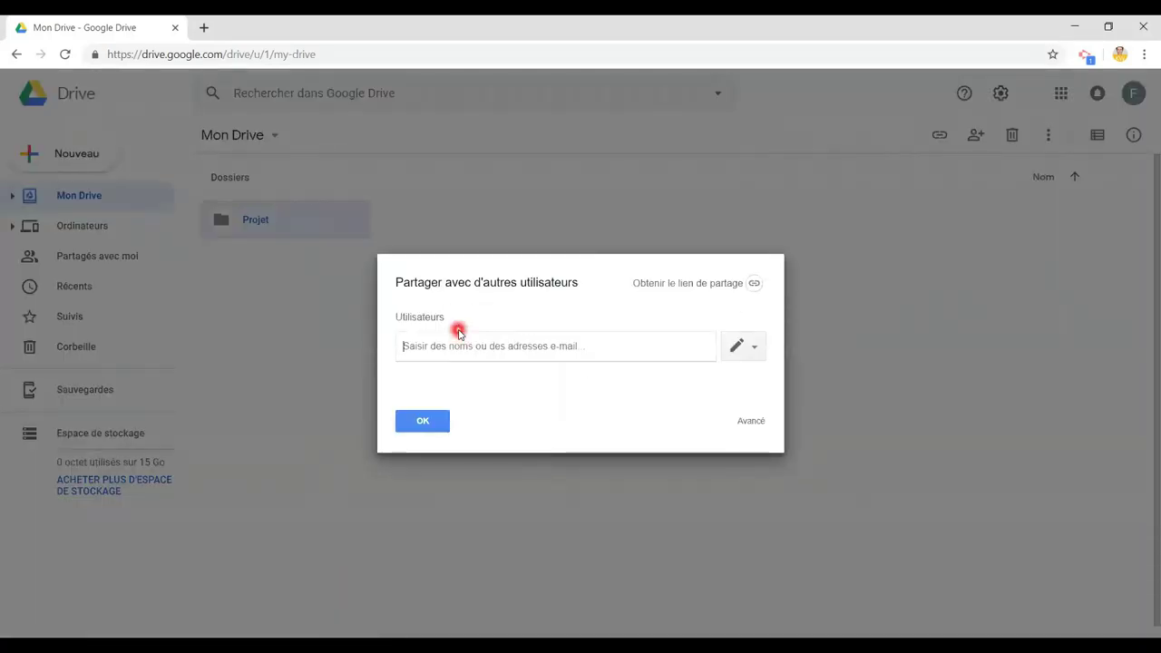
text(frede)
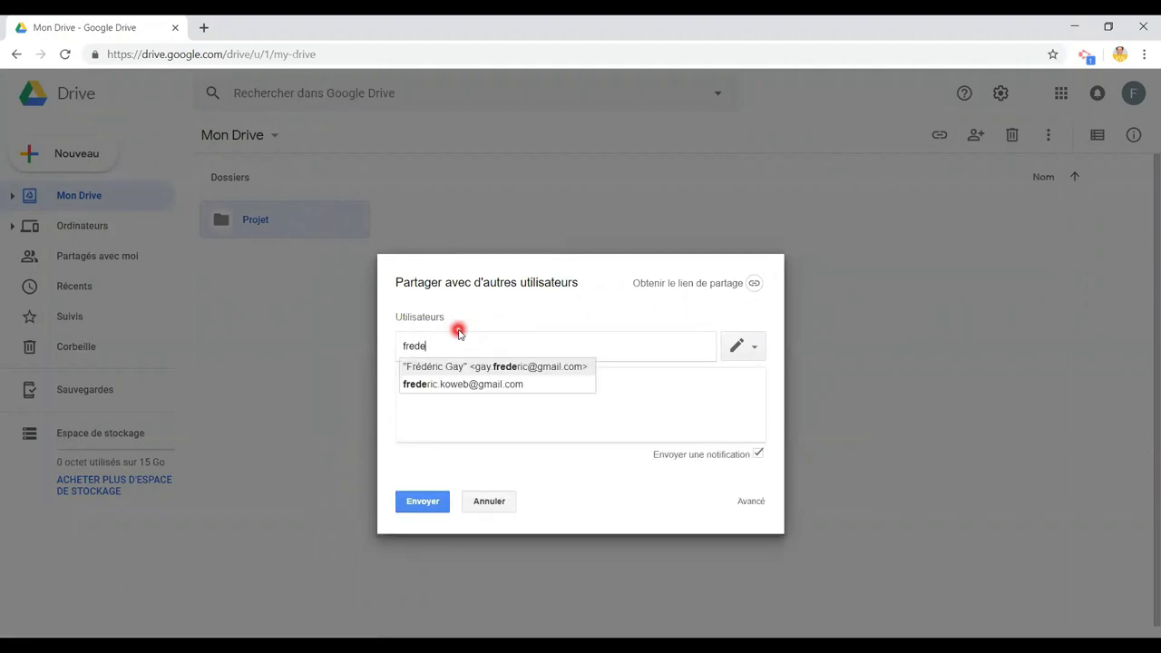
click(464, 385)
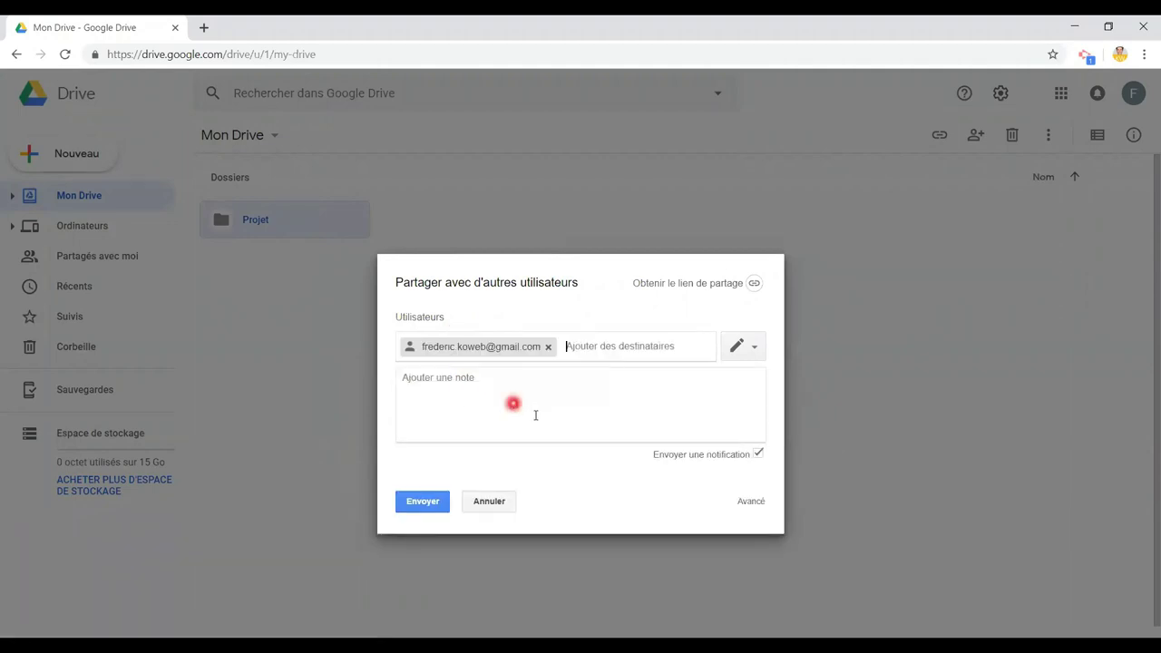
click(428, 508)
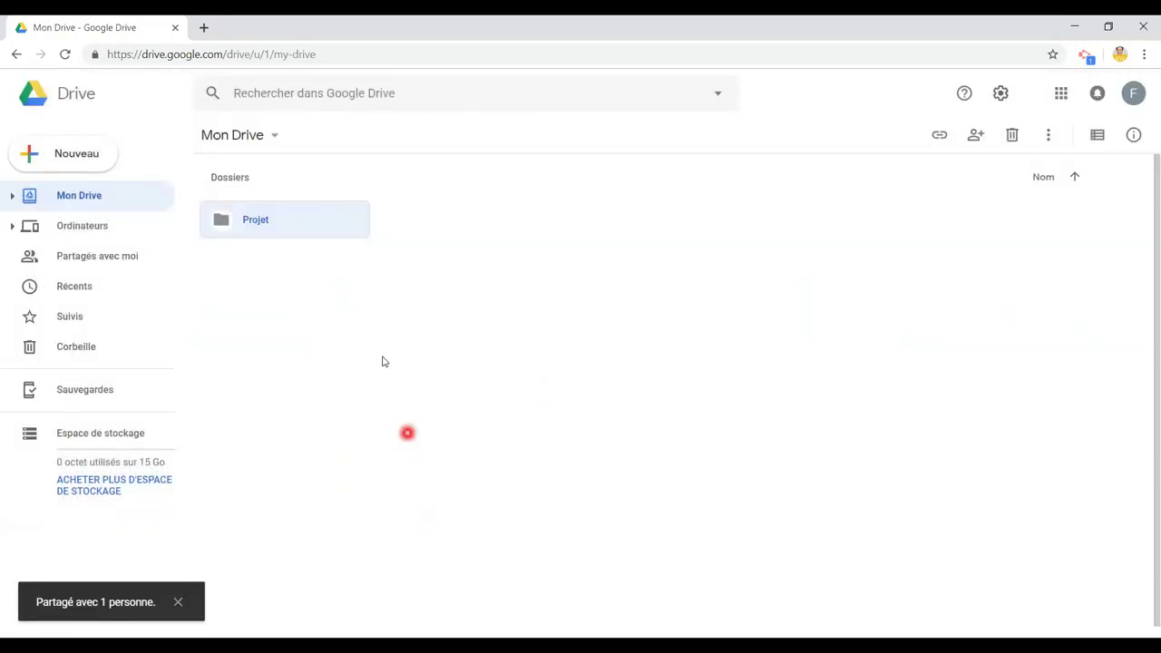
click(353, 57)
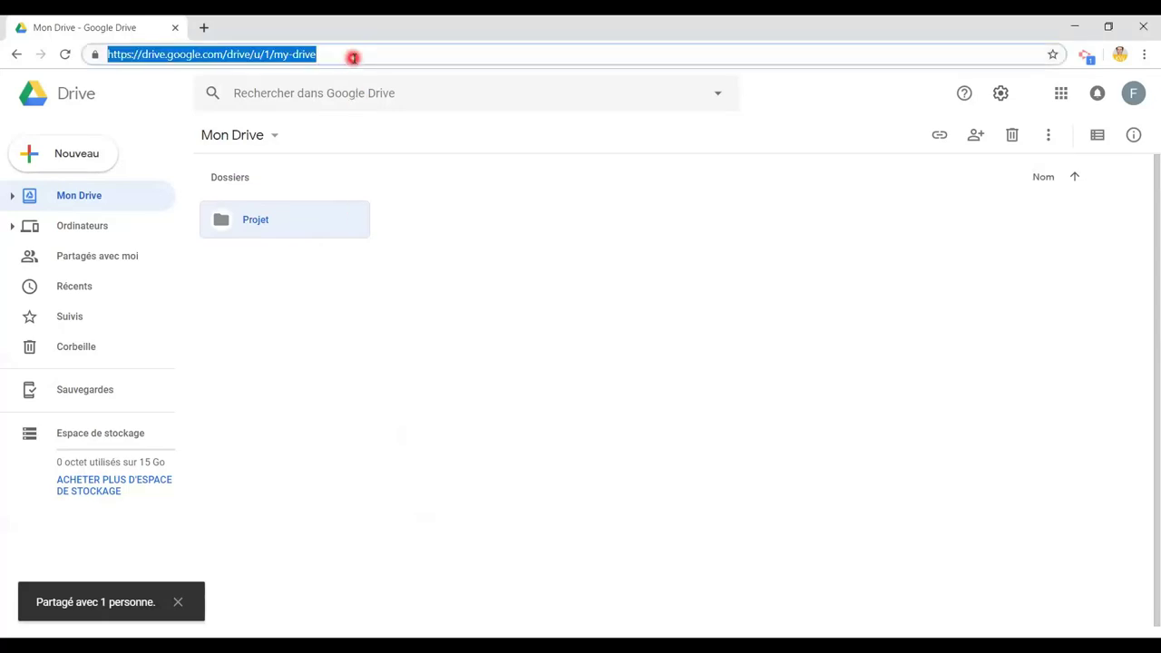
key(Return)
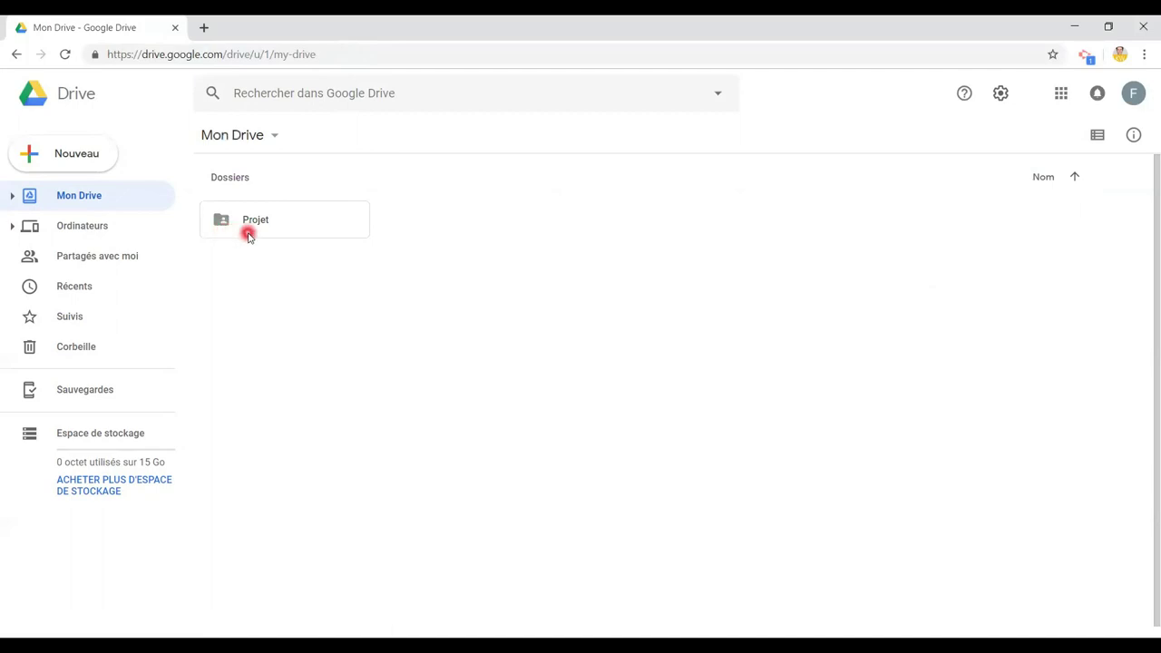
Step: Create a new Google Docs document inside the Projet folder, accepting that it inherits the folder's sharing permissions
double_click(263, 234)
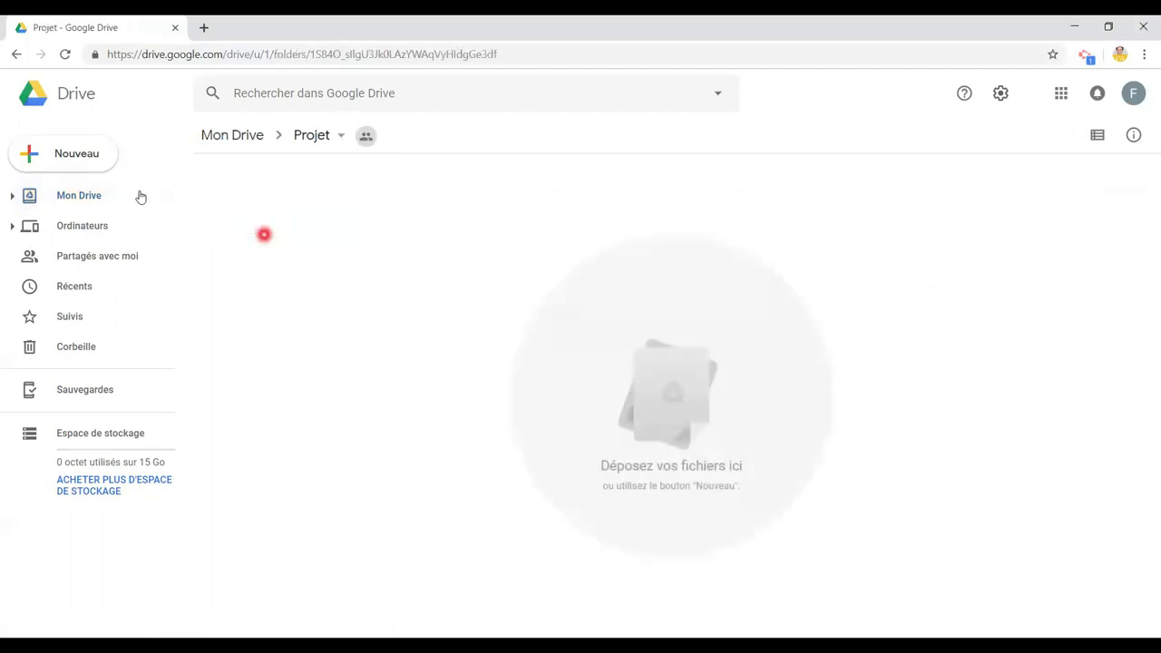
click(76, 157)
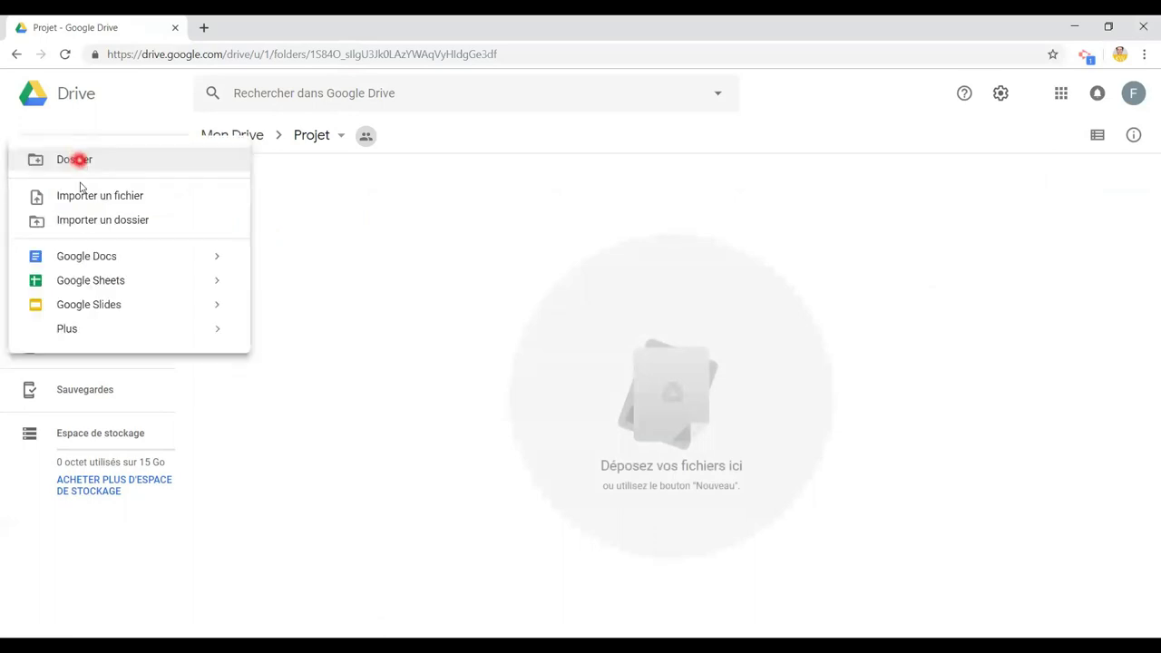
click(91, 261)
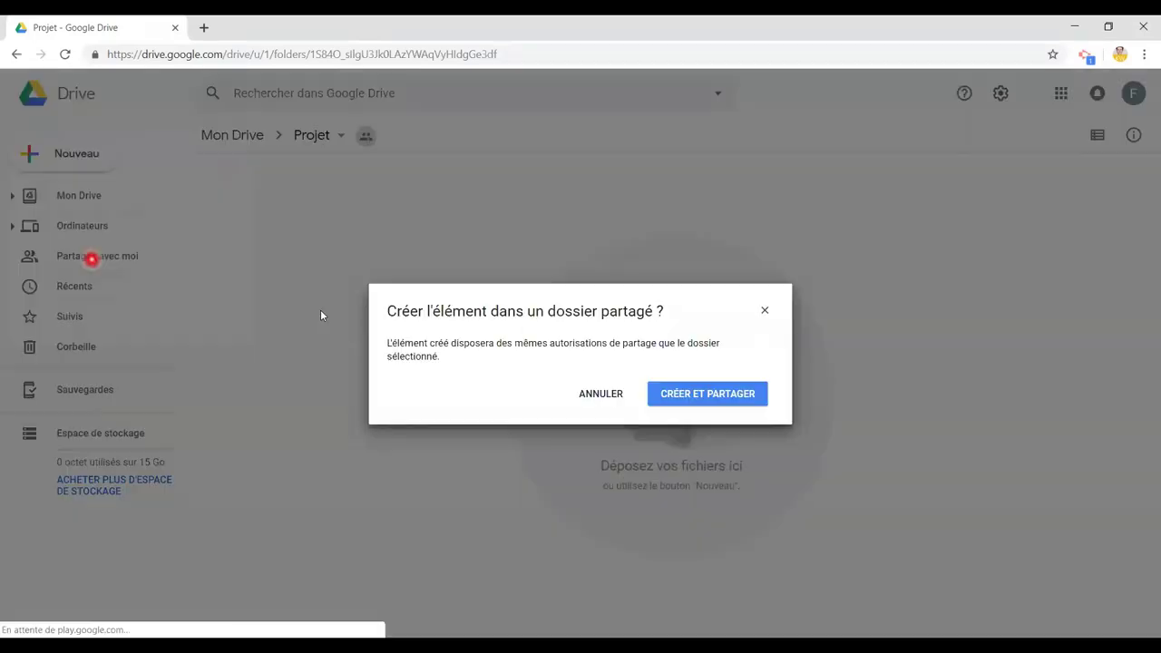
click(687, 396)
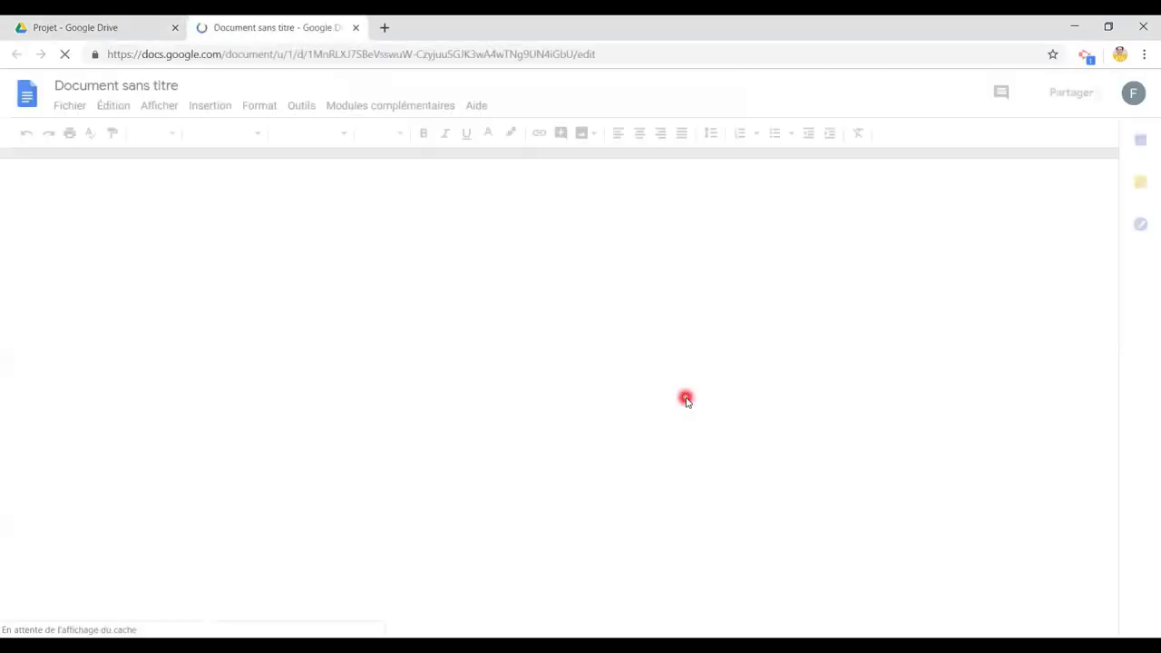
Step: Write "Bonjour" in the document and title the document Bonjour
text(Bonjour)
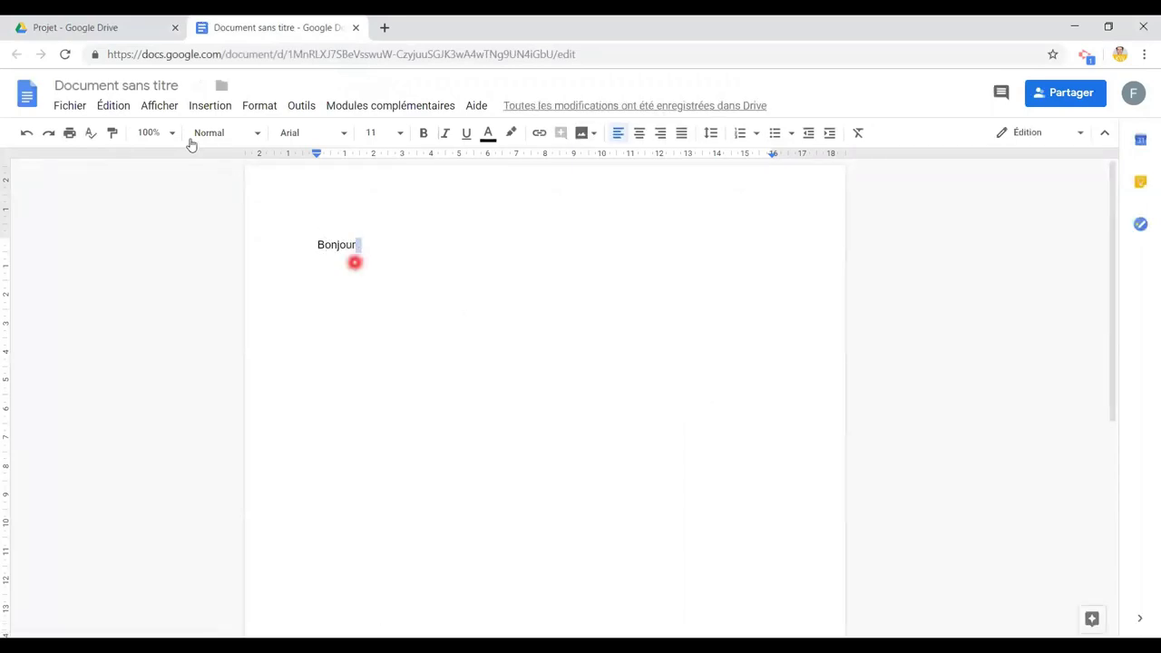
click(108, 87)
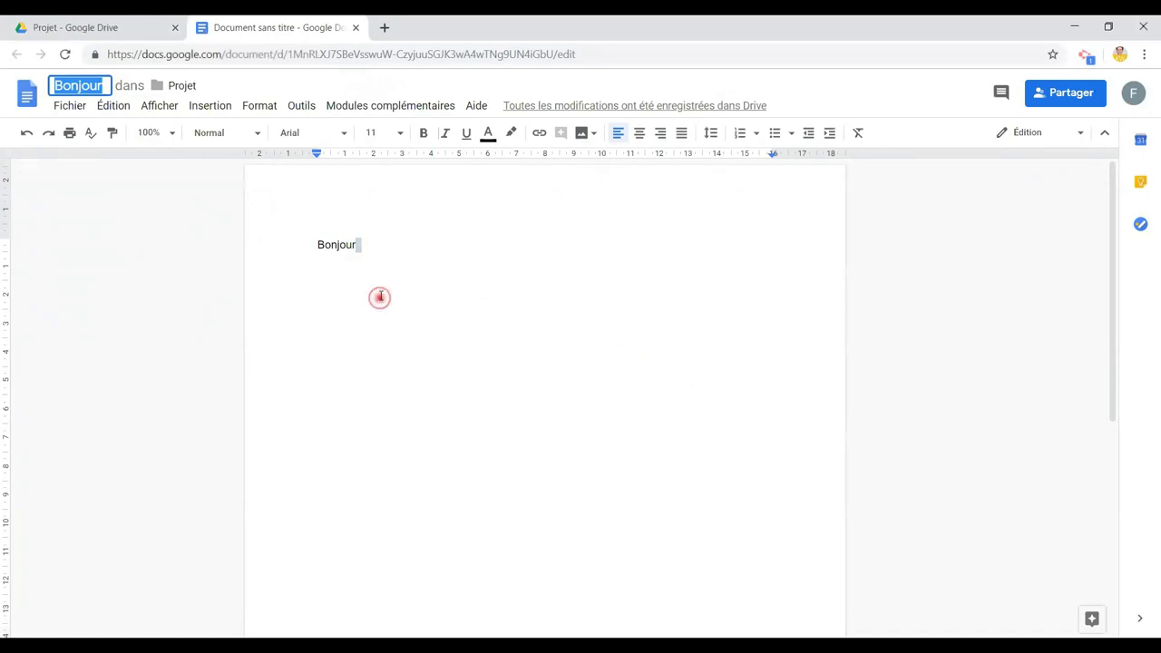
click(379, 298)
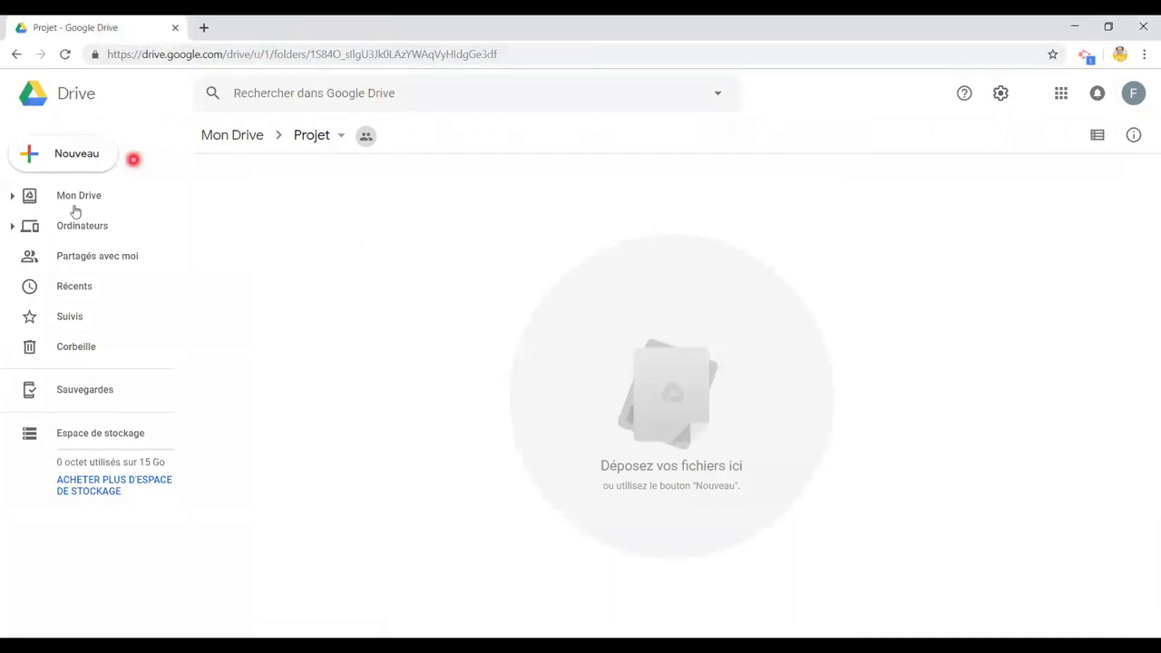
Step: Reopen the Bonjour document from the Projet folder in Mon Drive and check who has access in its sharing settings
click(78, 197)
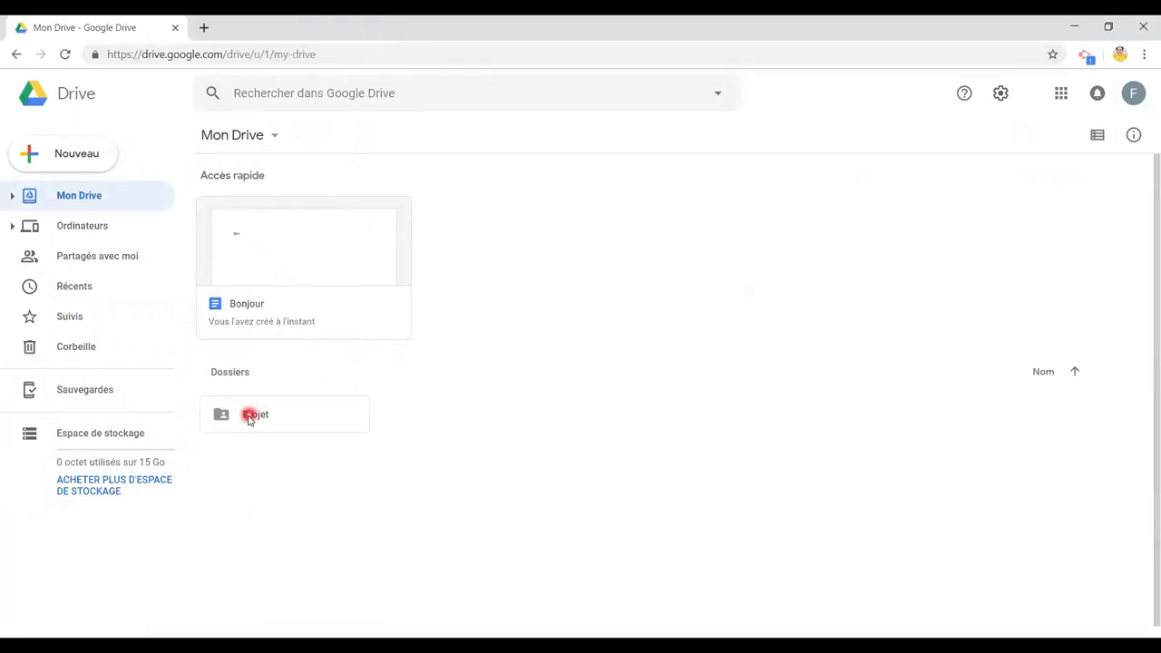
double_click(313, 423)
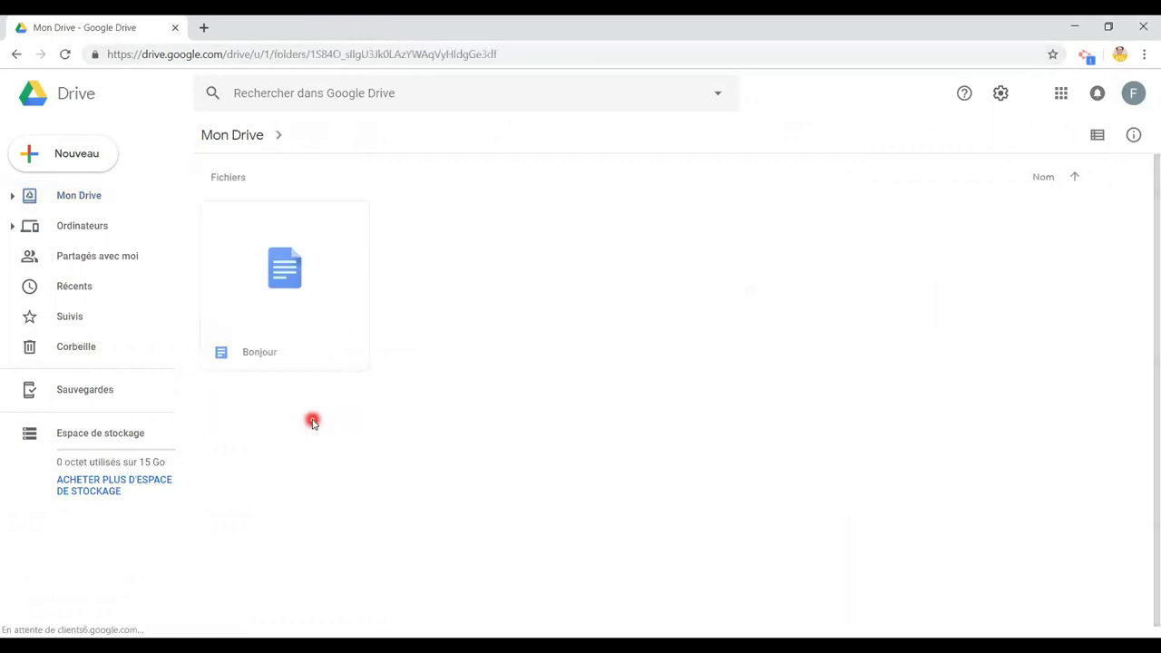
double_click(318, 287)
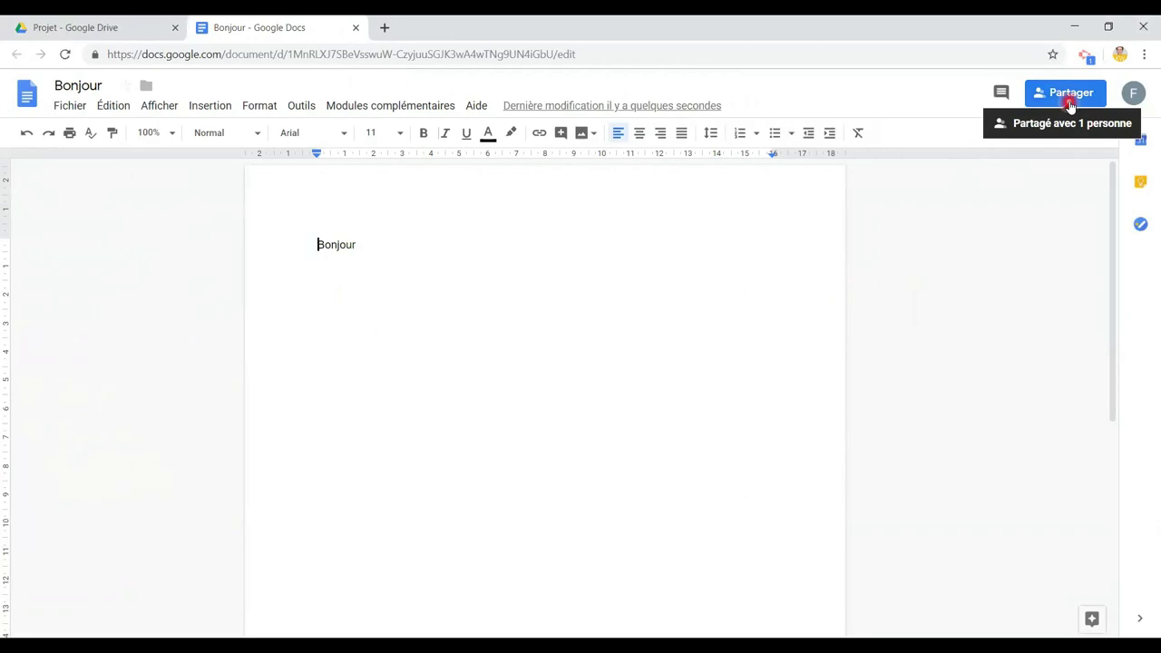
click(1070, 105)
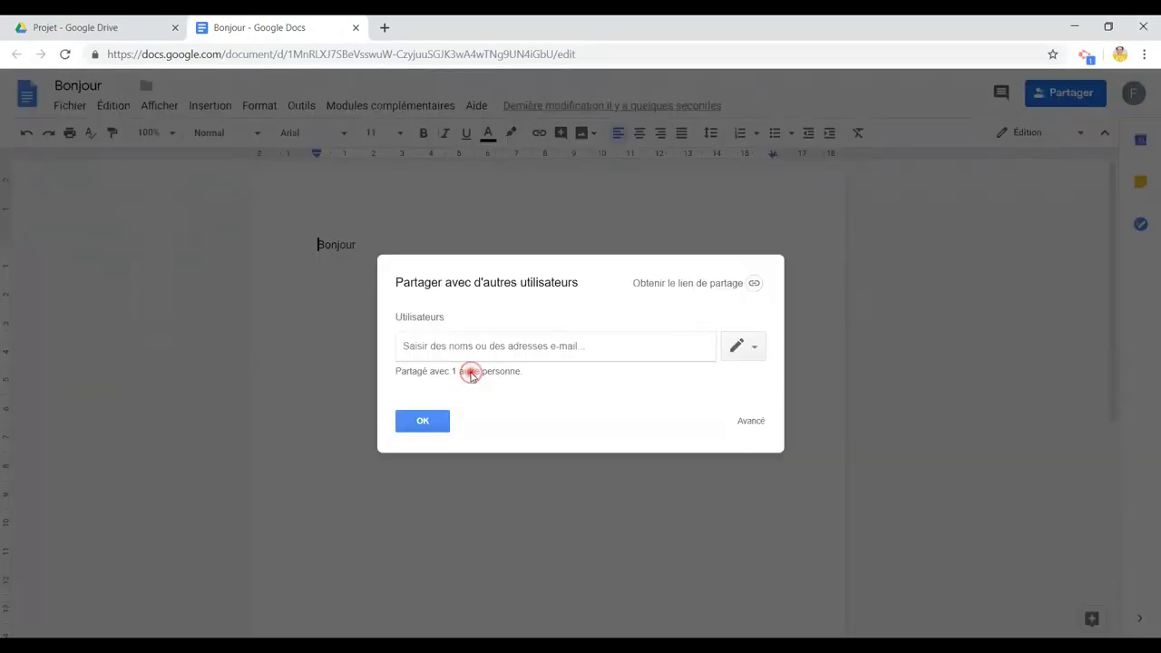
click(470, 373)
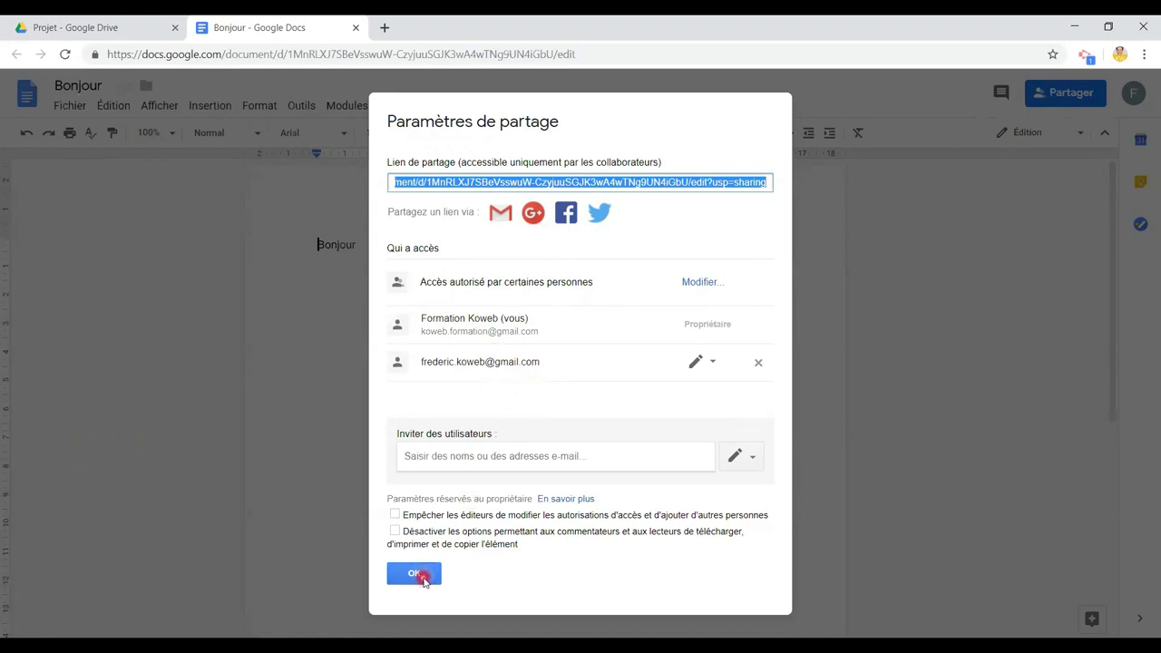
click(423, 576)
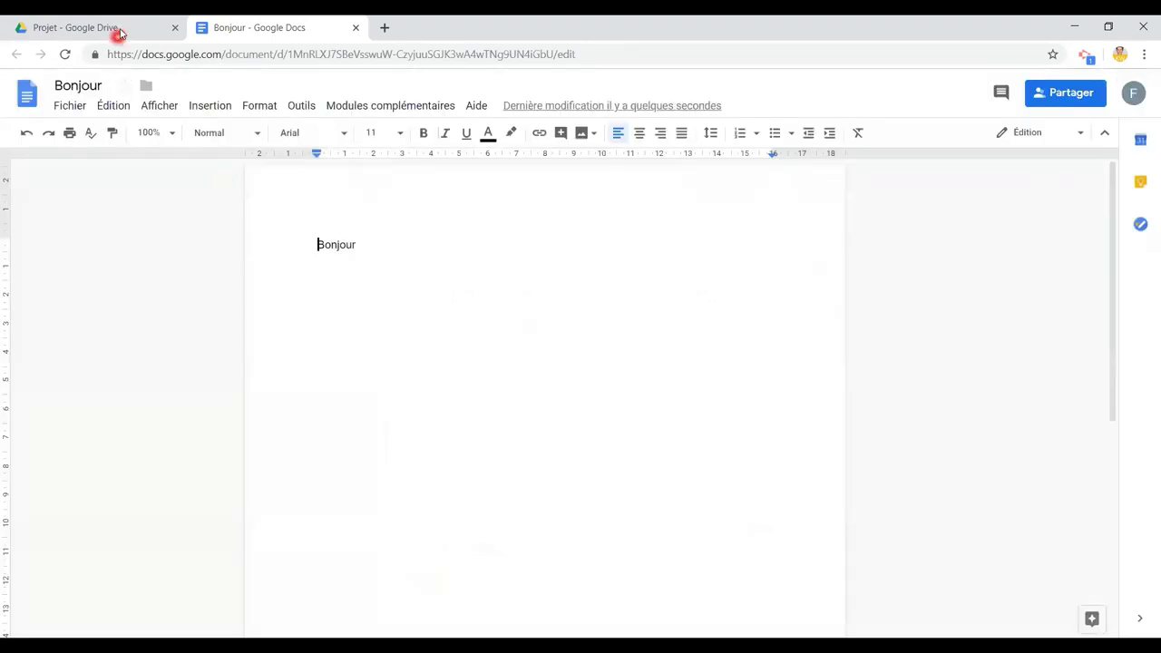
Step: Return to Google Drive and open the shared Projet folder from Mon Drive
click(119, 34)
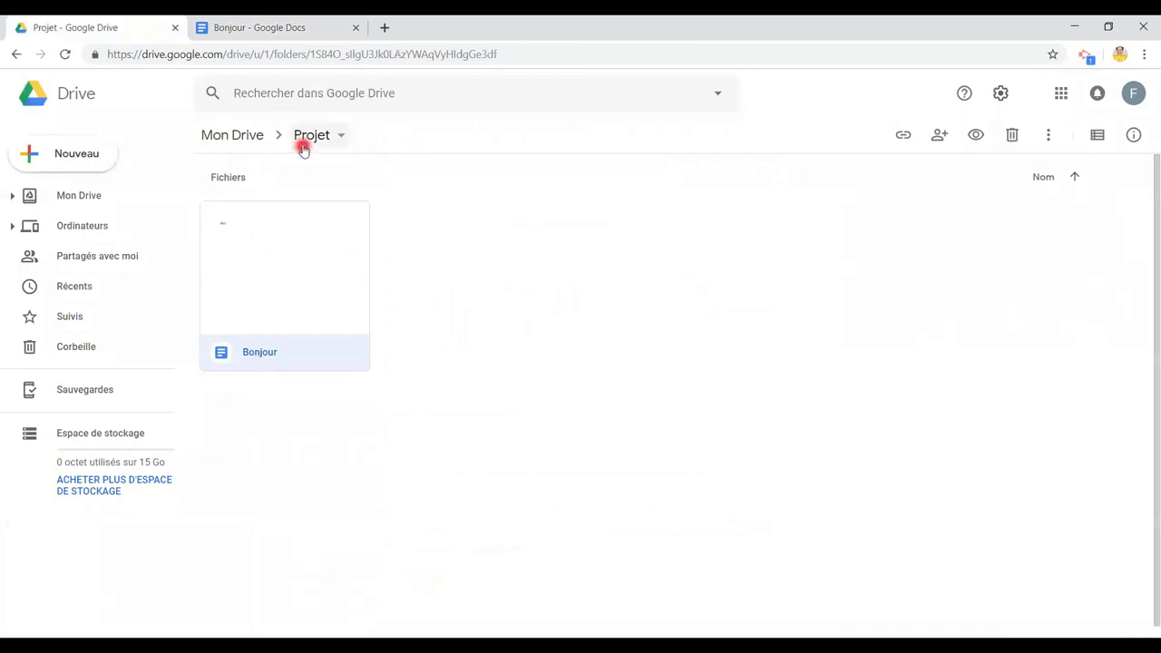
click(303, 148)
click(89, 195)
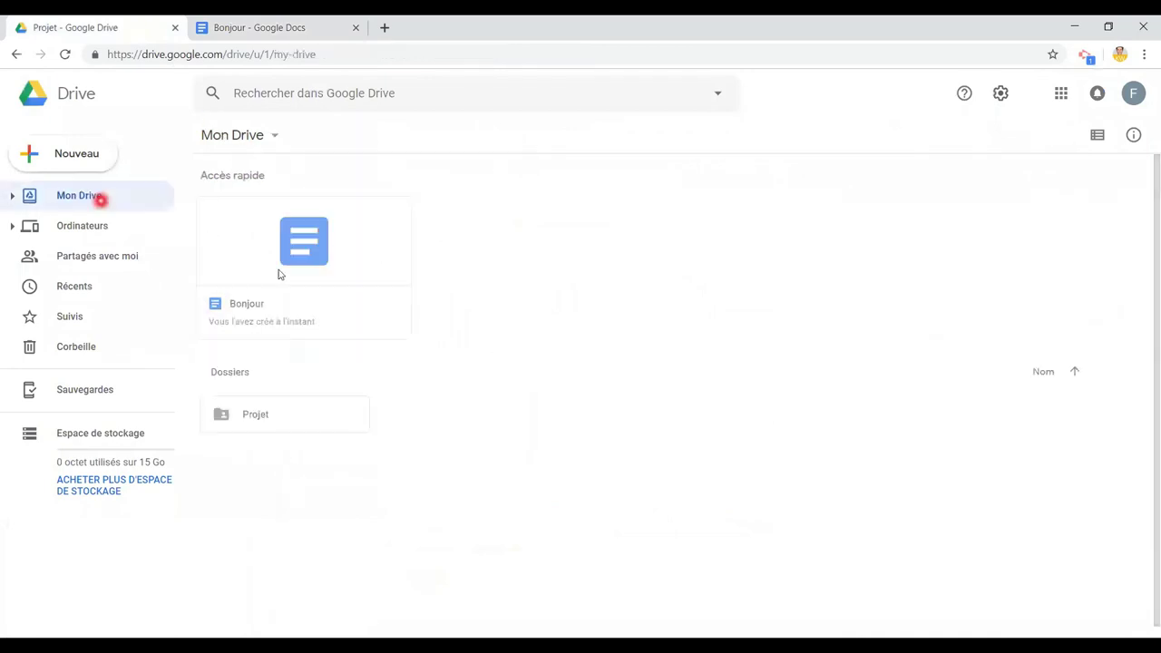
double_click(298, 414)
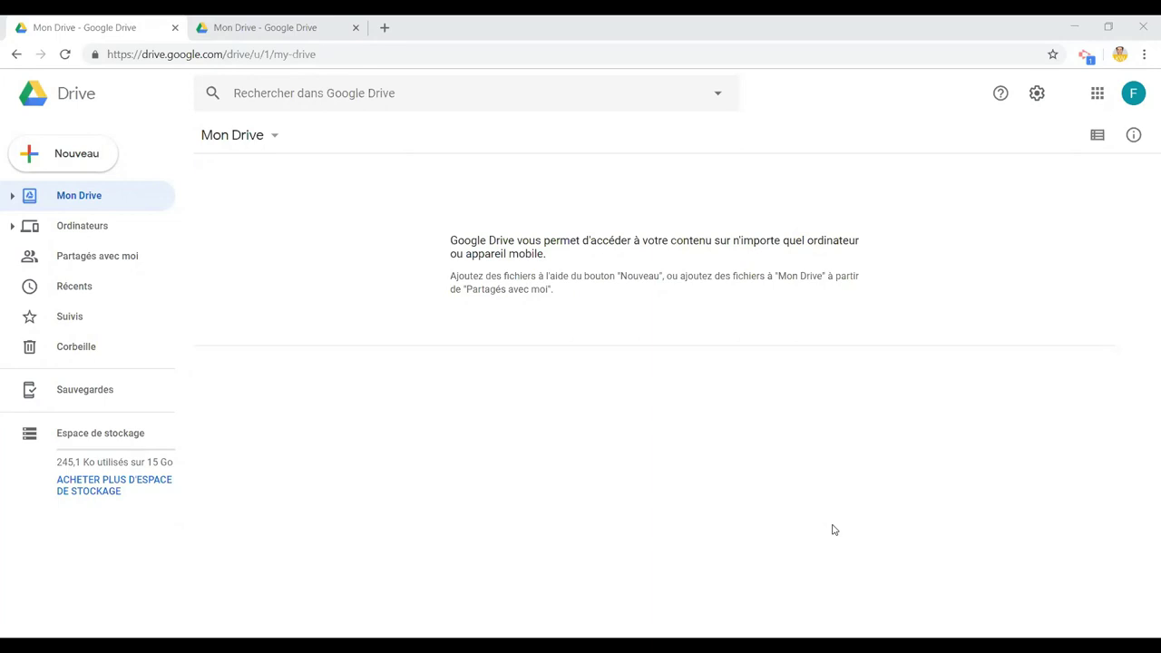
Step: Create a folder named Projet in the empty Mon Drive of the other account
click(103, 167)
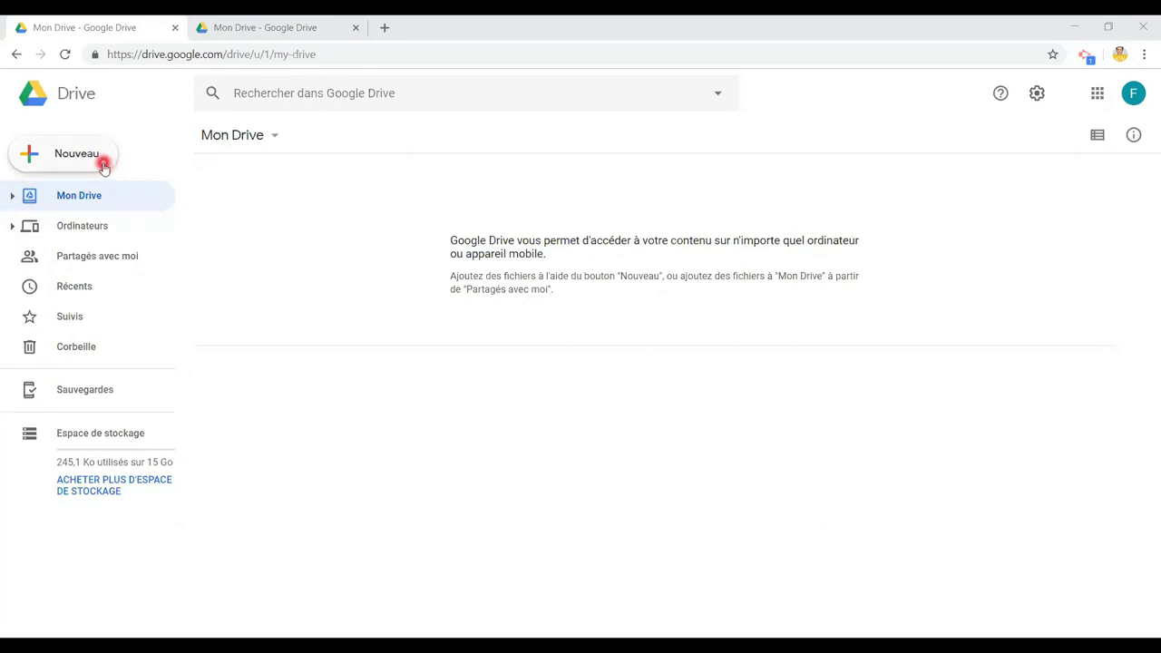
click(114, 160)
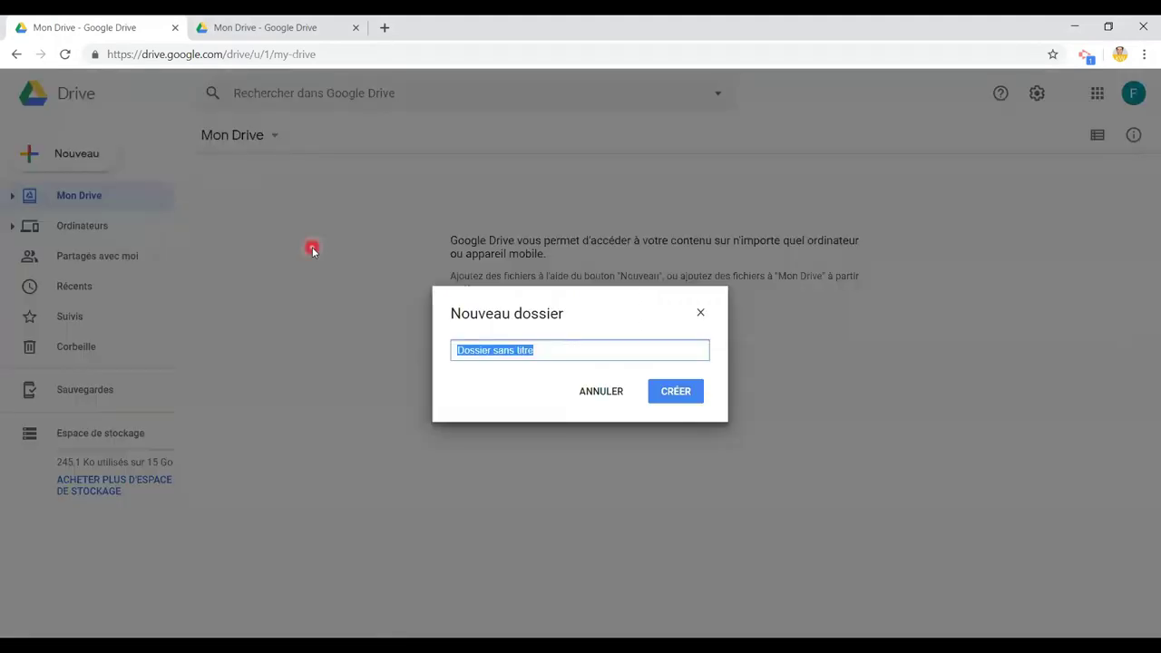
text(Pr)
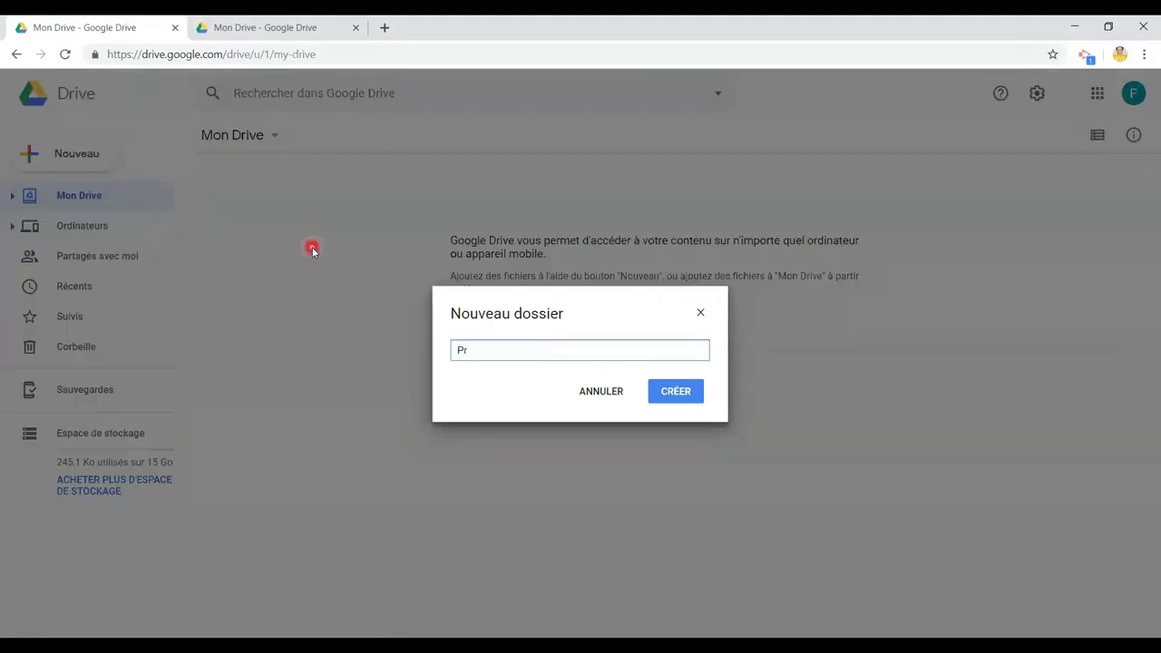
text(ojet)
click(694, 396)
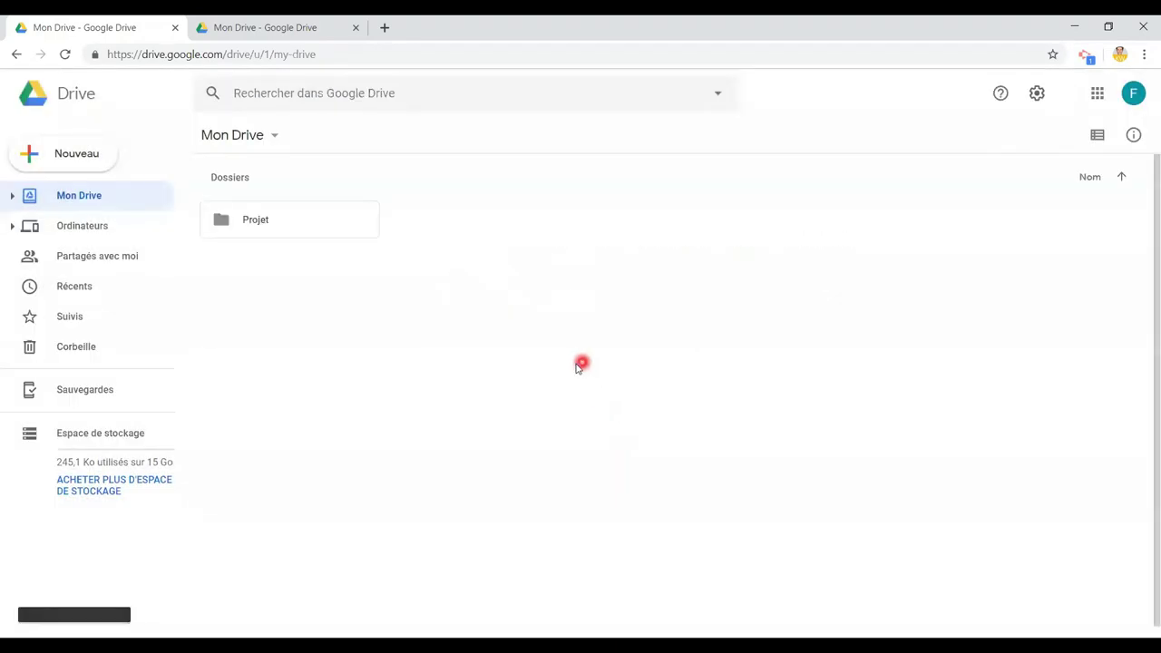
Step: Share this account's Projet folder with the collaborator's suggested e-mail address, keeping edit rights and the notification
right_click(303, 225)
click(367, 287)
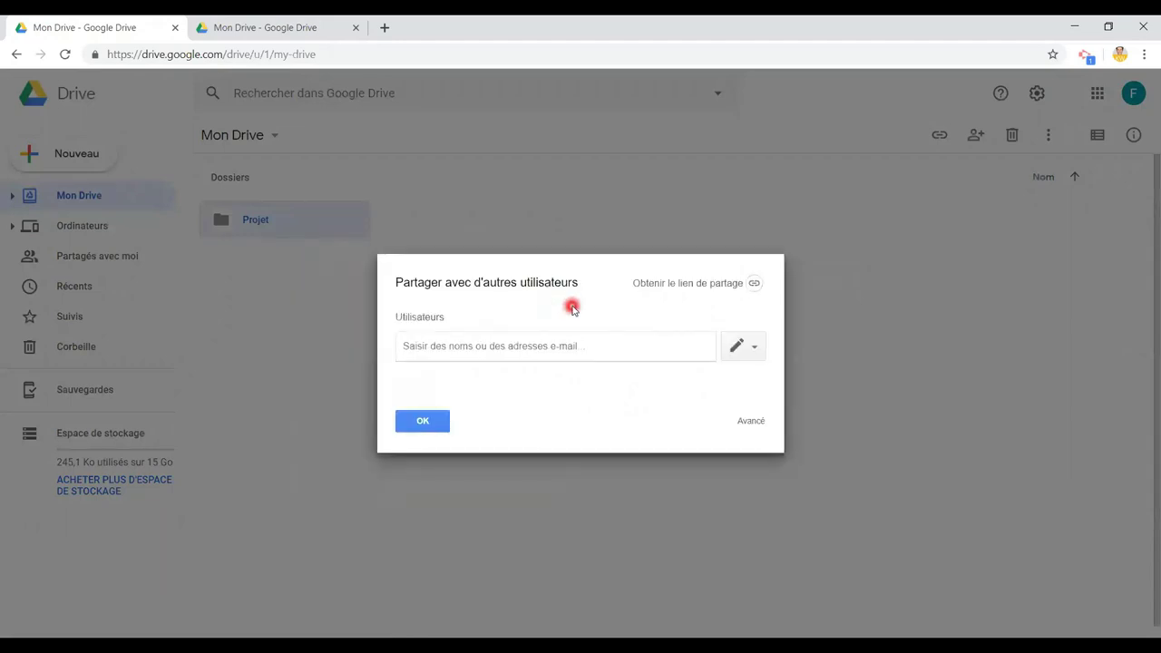
text(frede)
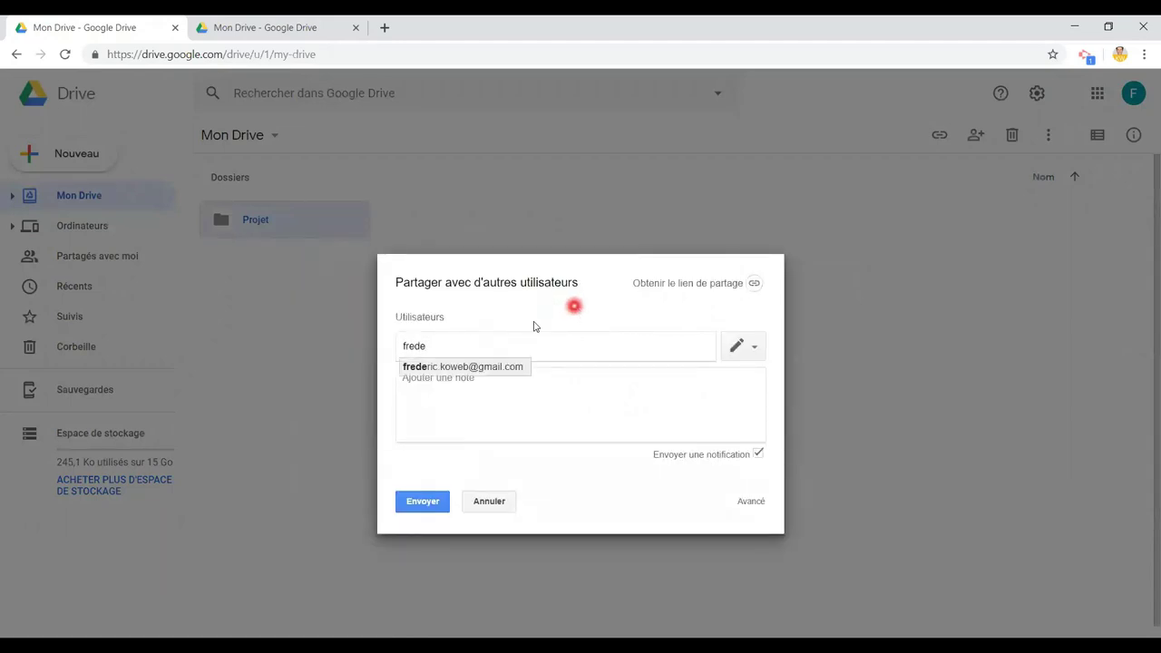
click(470, 366)
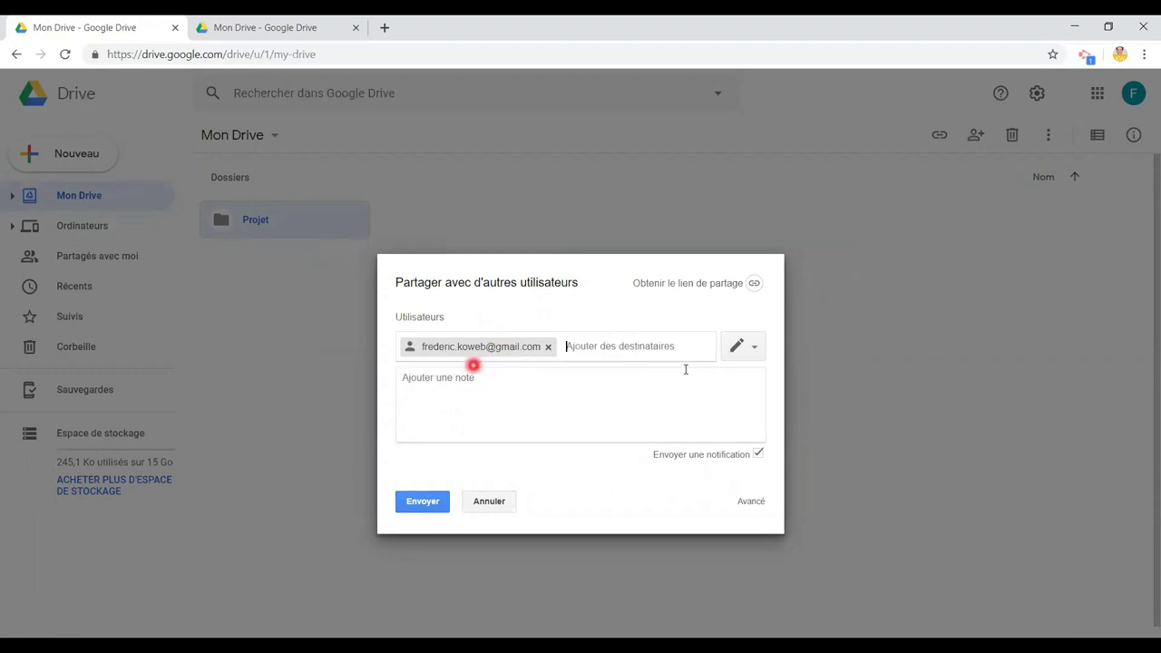
click(432, 511)
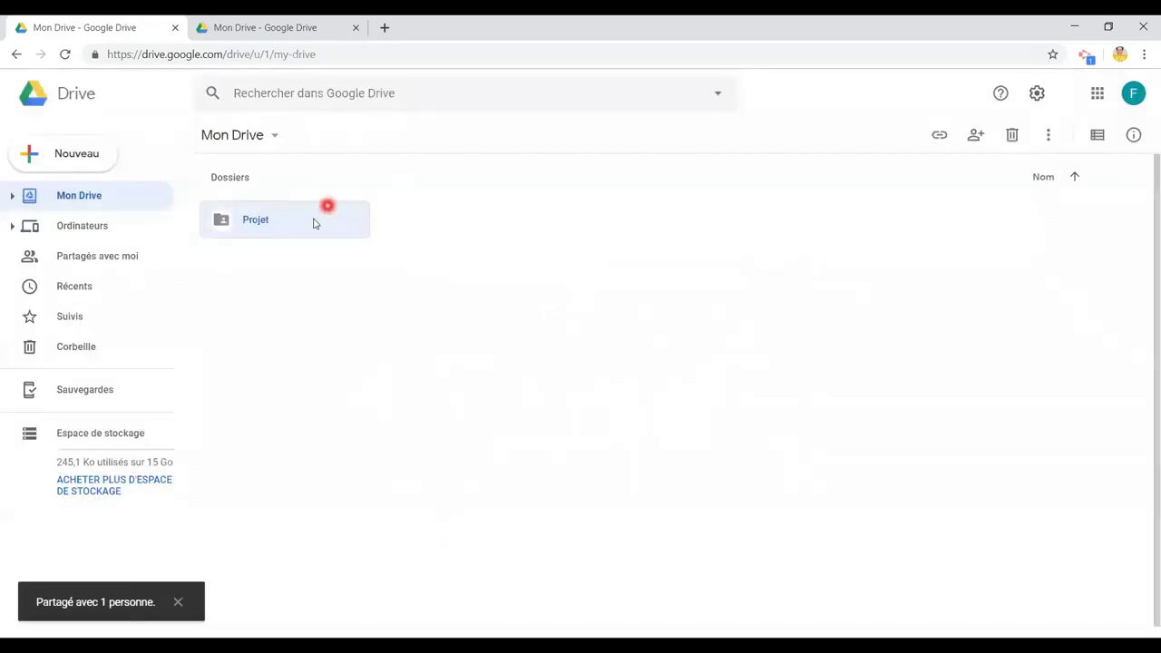
click(270, 239)
Step: In the recipient's Drive, add the Projet folder from the items shared with them to Mon Drive, and display Mon Drive
click(312, 31)
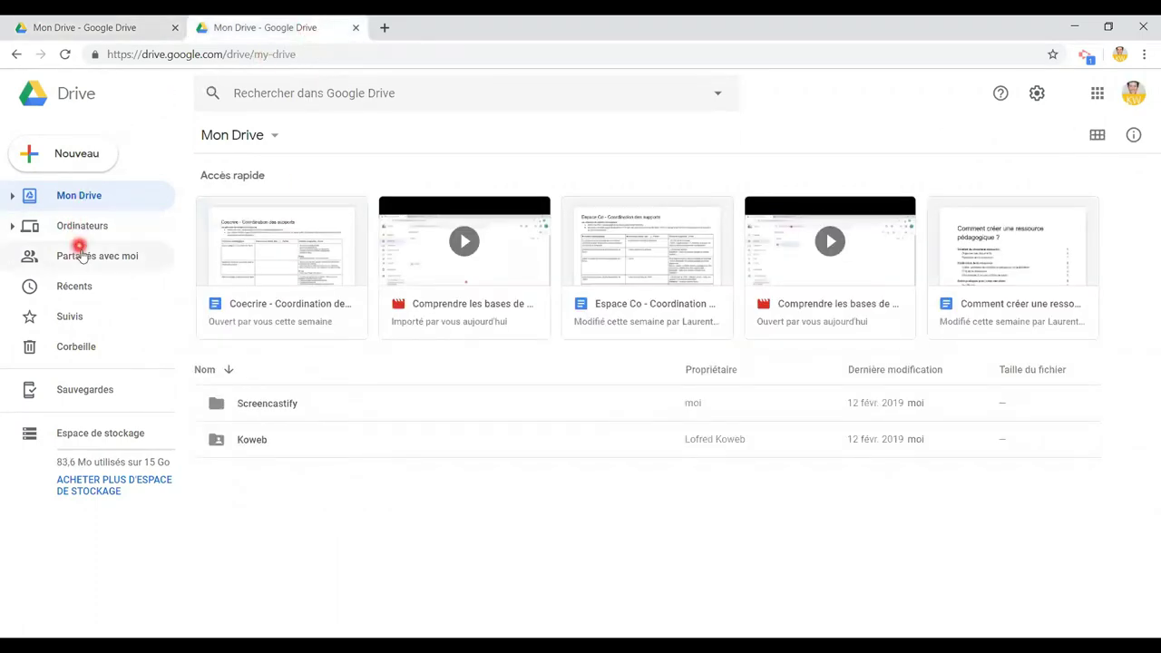
click(151, 261)
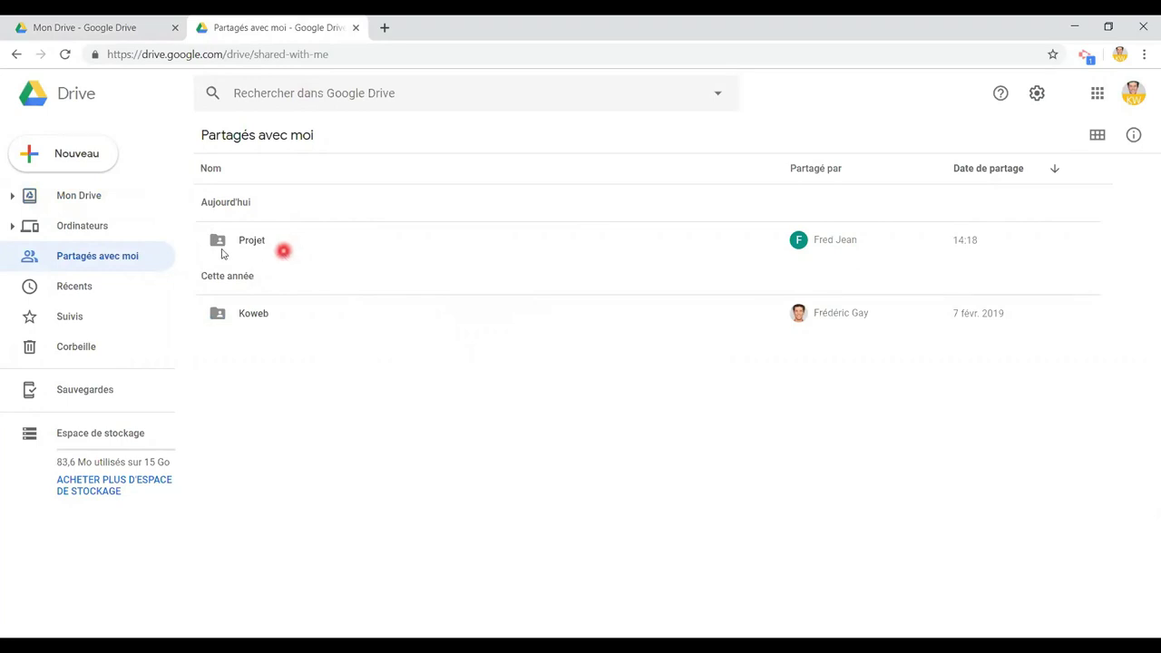
right_click(277, 250)
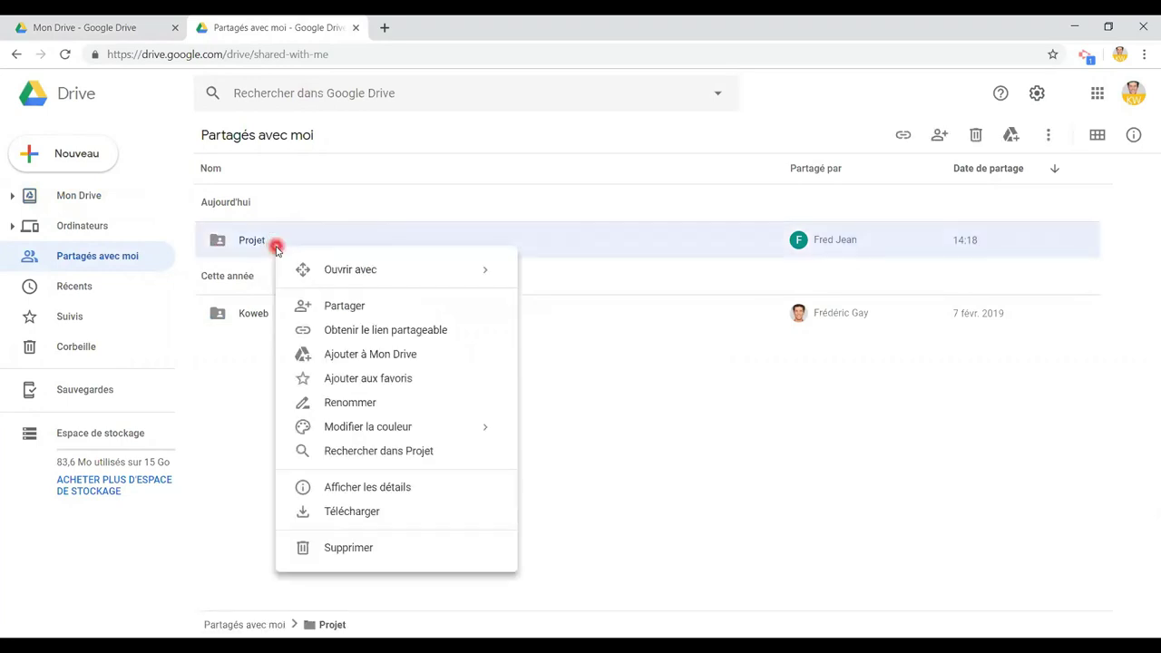
click(341, 357)
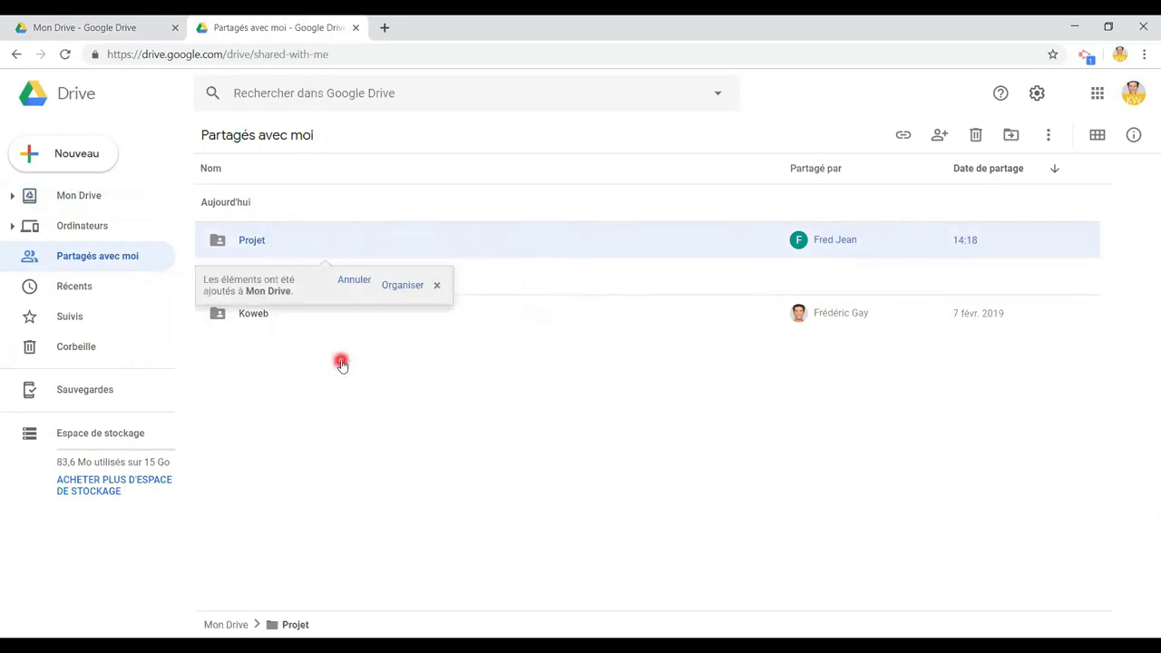
click(95, 203)
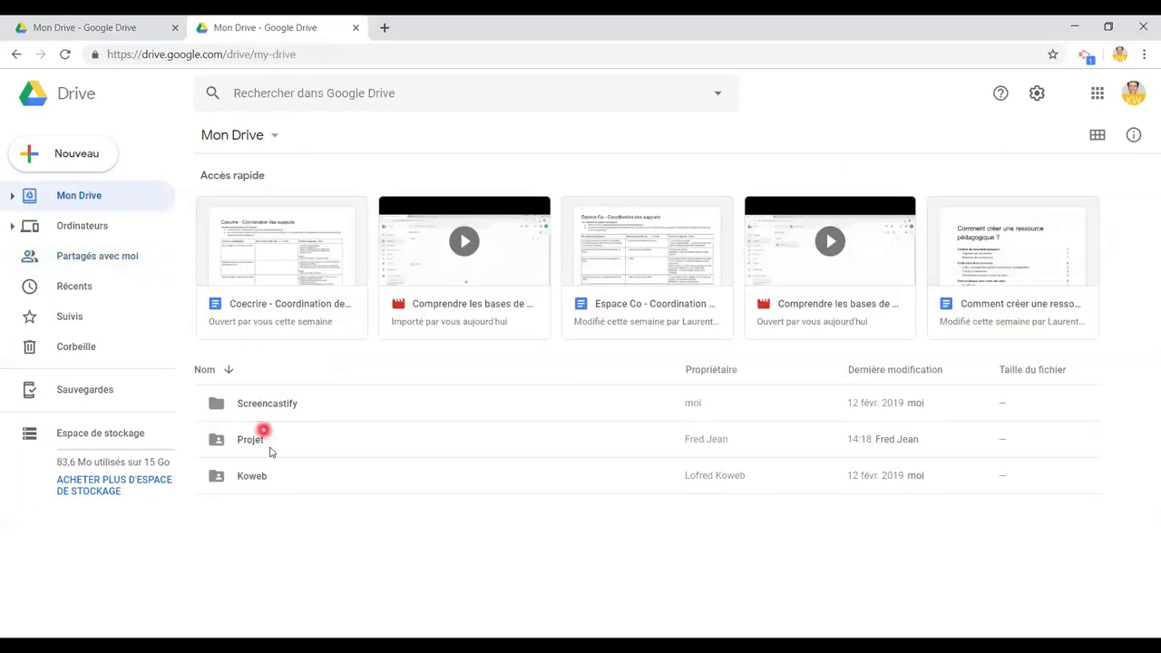